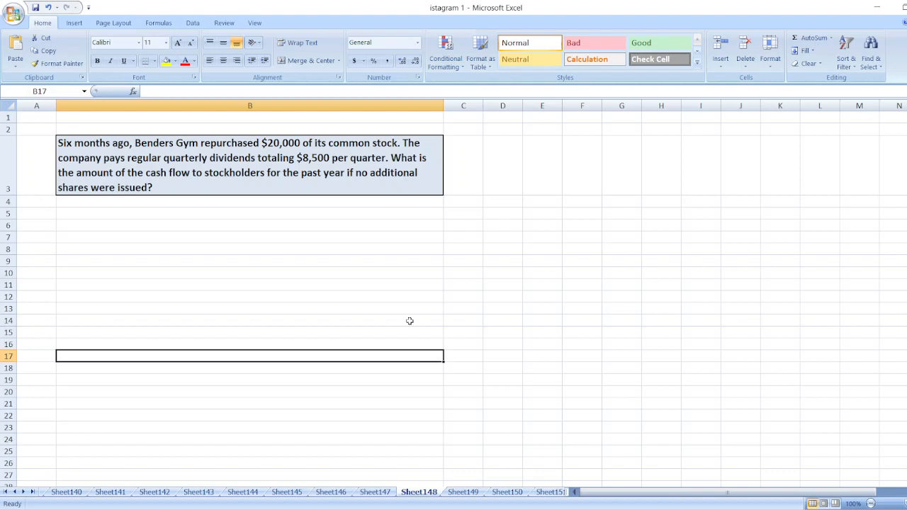
- Write 'Cash Flow to Stockholders = $20,000 + $8,500*4 = $20,000 +' in B8
{"action": "left_click", "coordinate": [189, 245]}
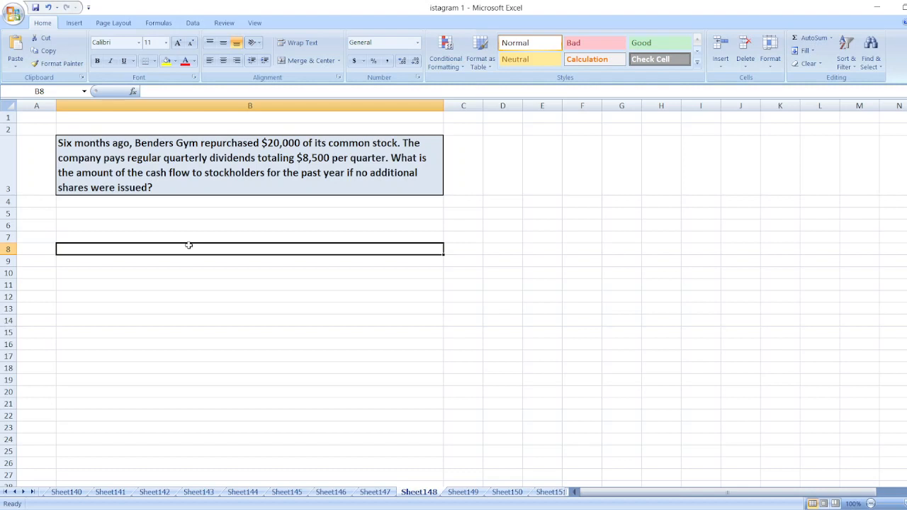
{"action": "type", "text": "Cash Flow "}
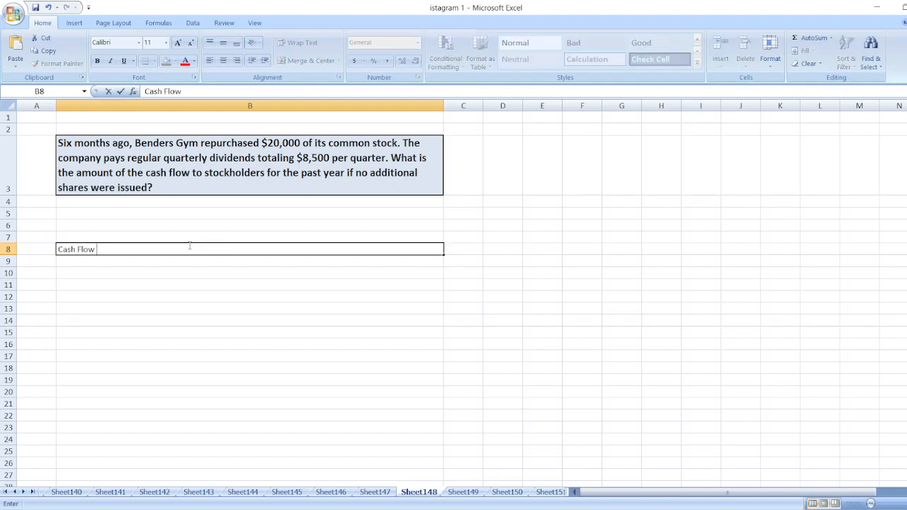
{"action": "type", "text": "to Sto"}
{"action": "type", "text": "ckholders"}
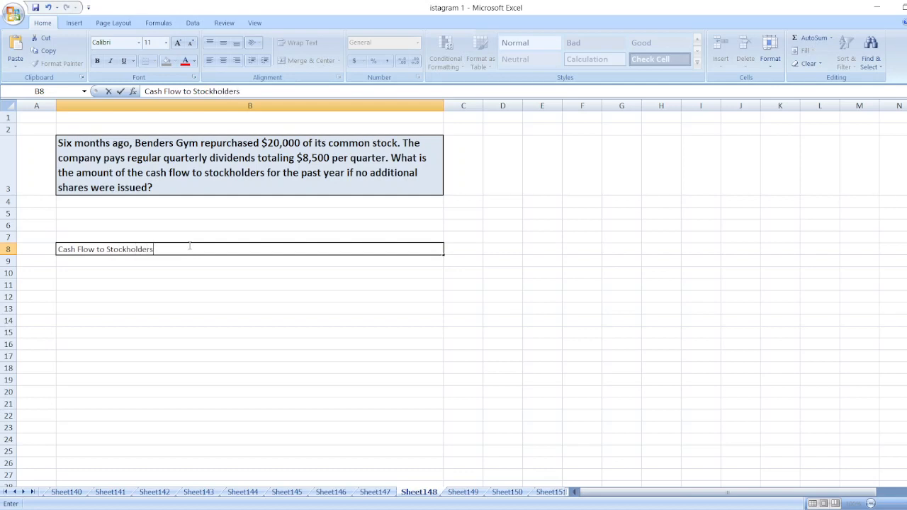
{"action": "type", "text": " ="}
{"action": "type", "text": " $20,0"}
{"action": "type", "text": "000"}
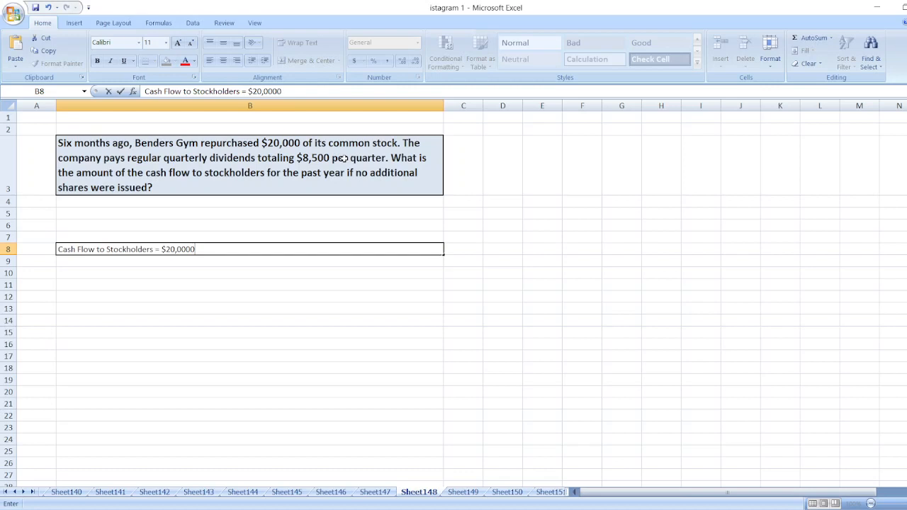
{"action": "key", "text": "BackSpace"}
{"action": "type", "text": "+"}
{"action": "type", "text": " $8,500"}
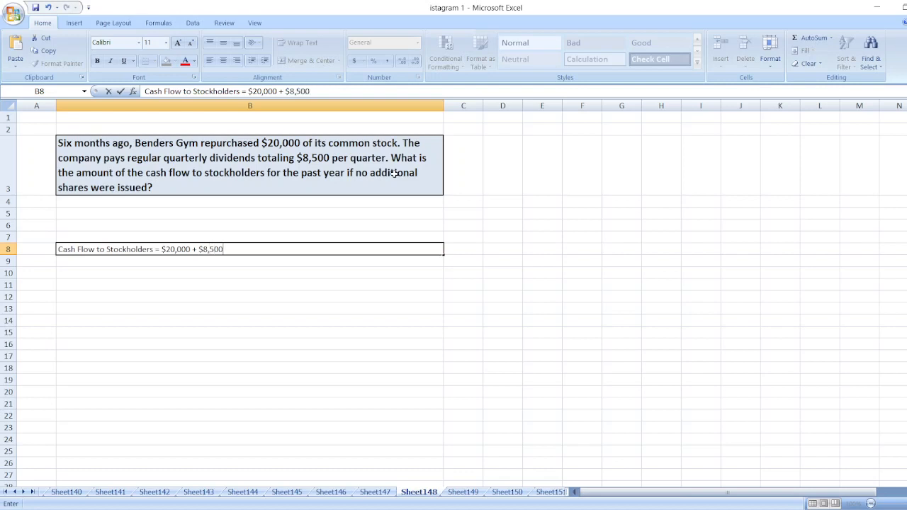
{"action": "type", "text": "*"}
{"action": "type", "text": "4 ="}
{"action": "type", "text": " $20,000 "}
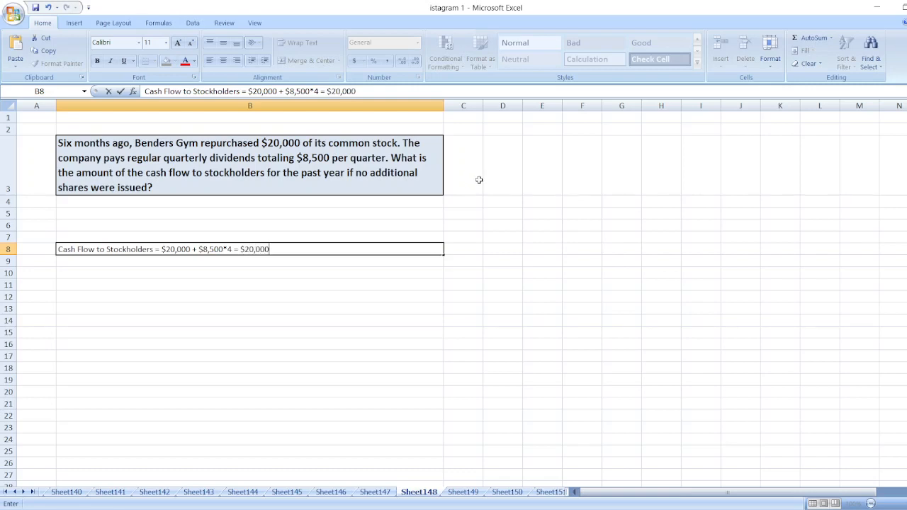
{"action": "type", "text": "+"}
- Compute the four dividends in D8 with =8500*4, giving 34000
{"action": "left_click", "coordinate": [503, 249]}
{"action": "type", "text": "=8500"}
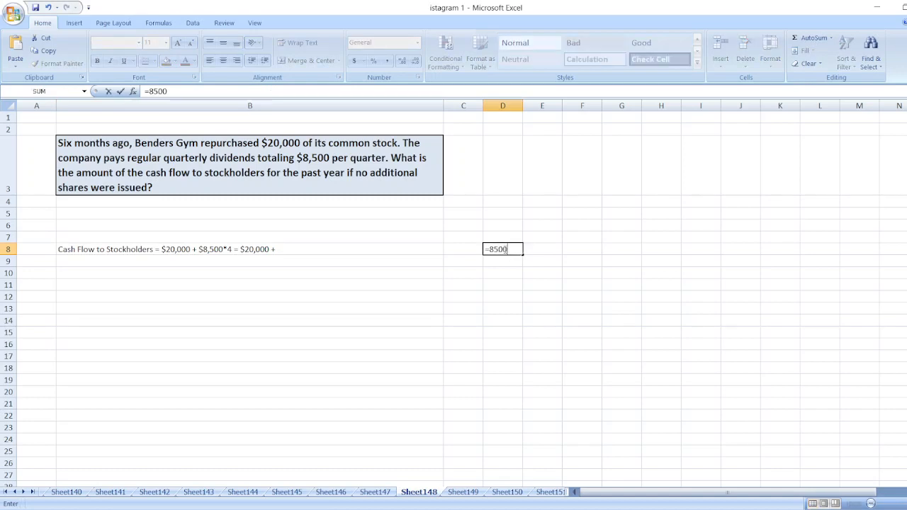
{"action": "type", "text": "*4"}
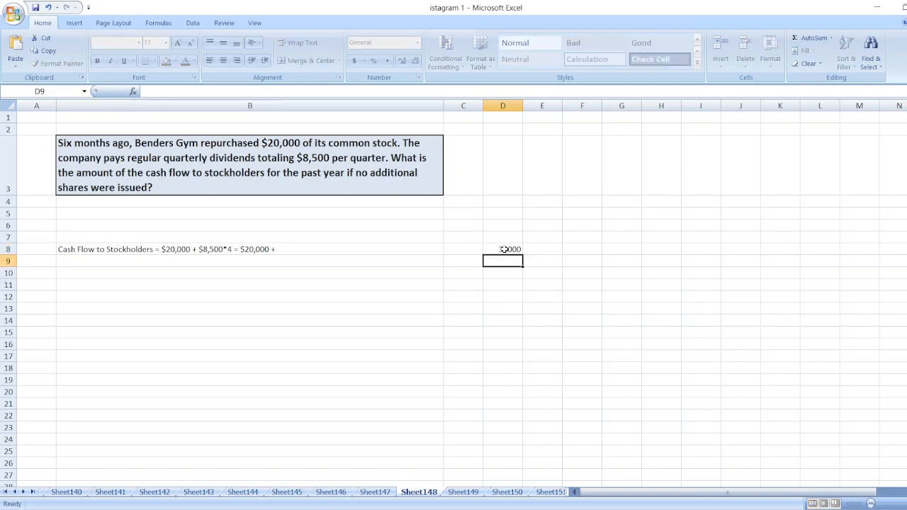
{"action": "key", "text": "Return"}
- Append '$34,000 = $54,000' to complete the B8 answer line
{"action": "left_click", "coordinate": [311, 257]}
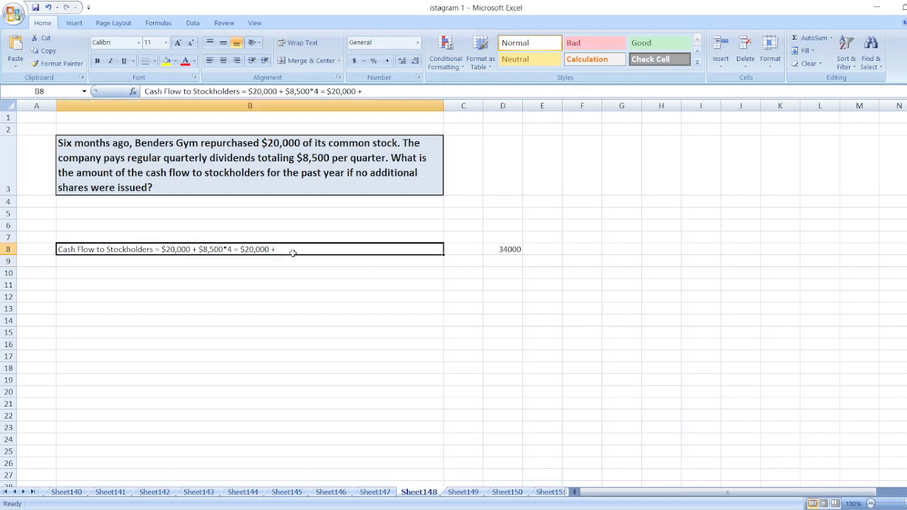
{"action": "double_click", "coordinate": [291, 251]}
{"action": "type", "text": "$"}
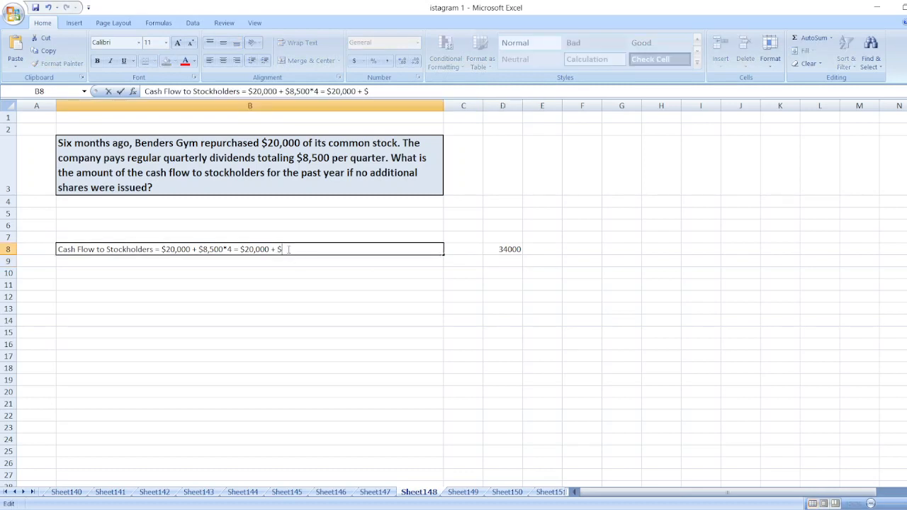
{"action": "type", "text": "34,000 ="}
{"action": "type", "text": " $"}
{"action": "type", "text": "54,000"}
{"action": "key", "text": "Return"}
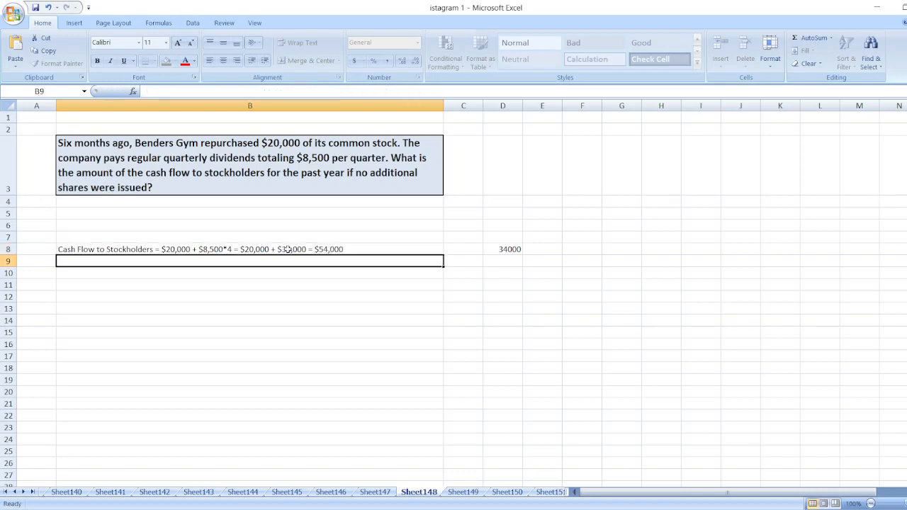
- Make the B8 answer line bold
{"action": "key", "text": "Up"}
{"action": "key", "text": "ctrl+b"}
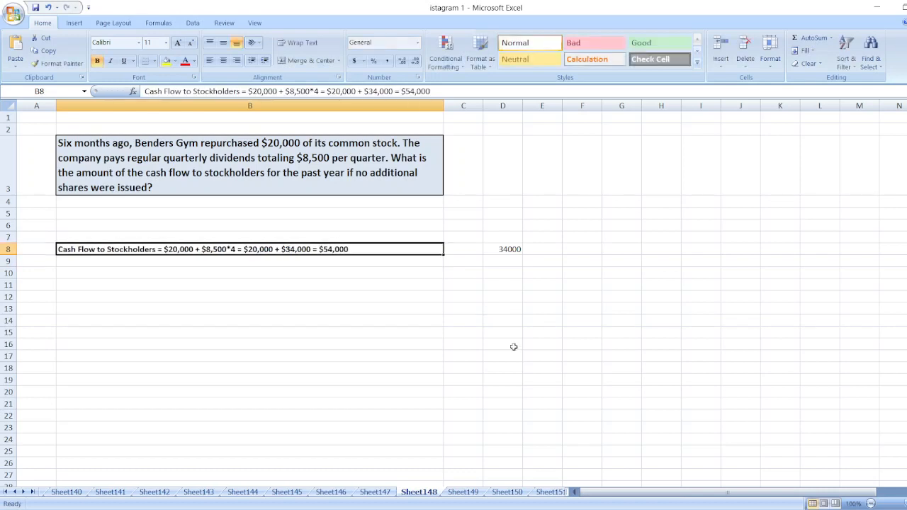
{"action": "left_click", "coordinate": [515, 347]}
{"action": "left_click", "coordinate": [508, 492]}
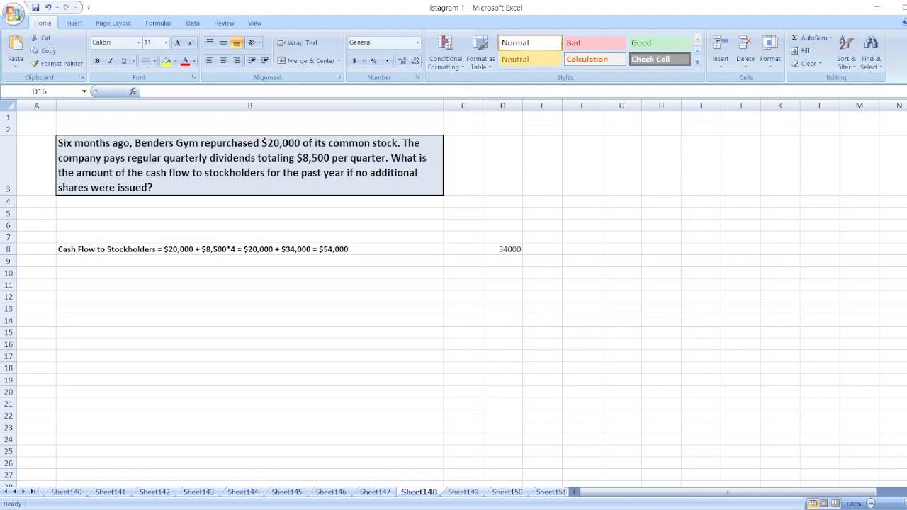